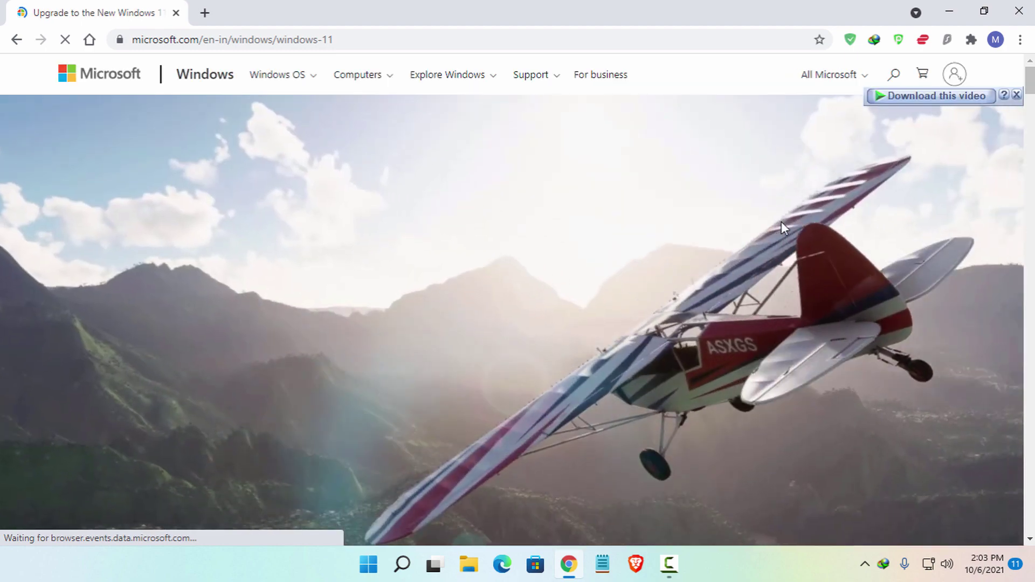
Look over the Windows 11 page on the Microsoft website.
{"action": "scroll", "coordinate": [691, 266], "scroll_direction": "down", "scroll_amount": 10}
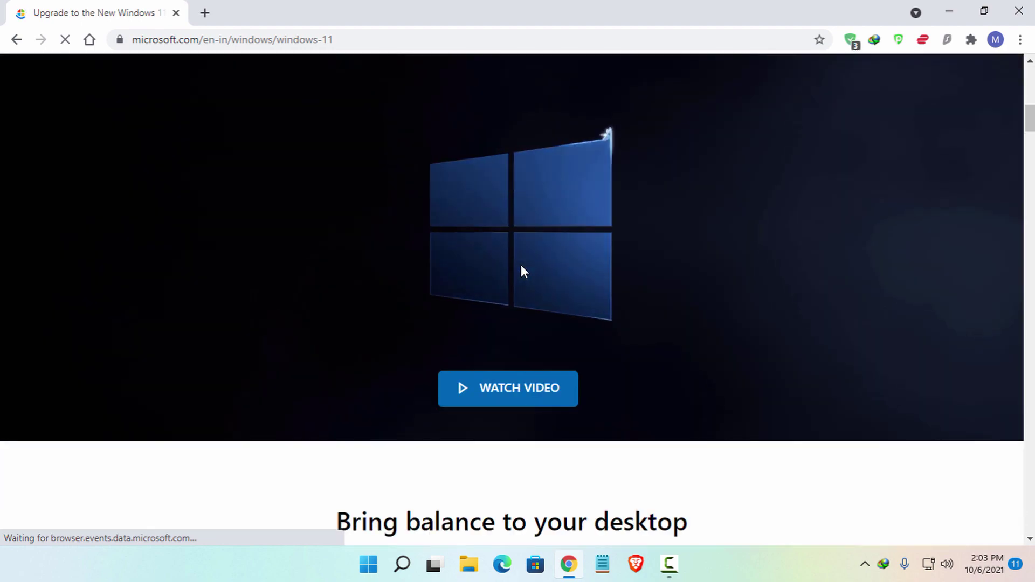
{"action": "scroll", "coordinate": [521, 264], "scroll_direction": "down", "scroll_amount": 3}
{"action": "scroll", "coordinate": [777, 275], "scroll_direction": "up", "scroll_amount": 2}
{"action": "scroll", "coordinate": [778, 276], "scroll_direction": "up", "scroll_amount": 3}
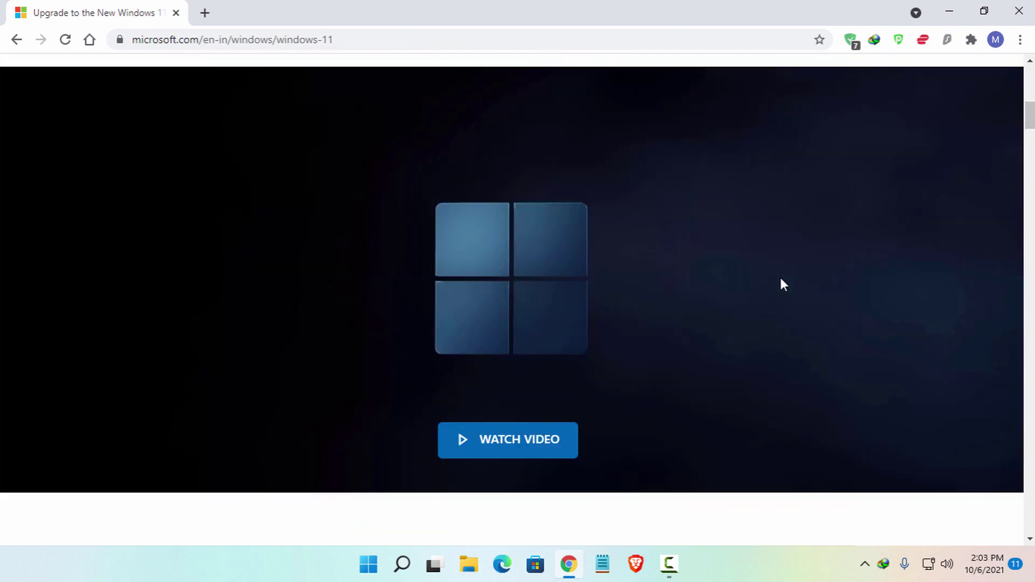
{"action": "scroll", "coordinate": [833, 294], "scroll_direction": "up", "scroll_amount": 1}
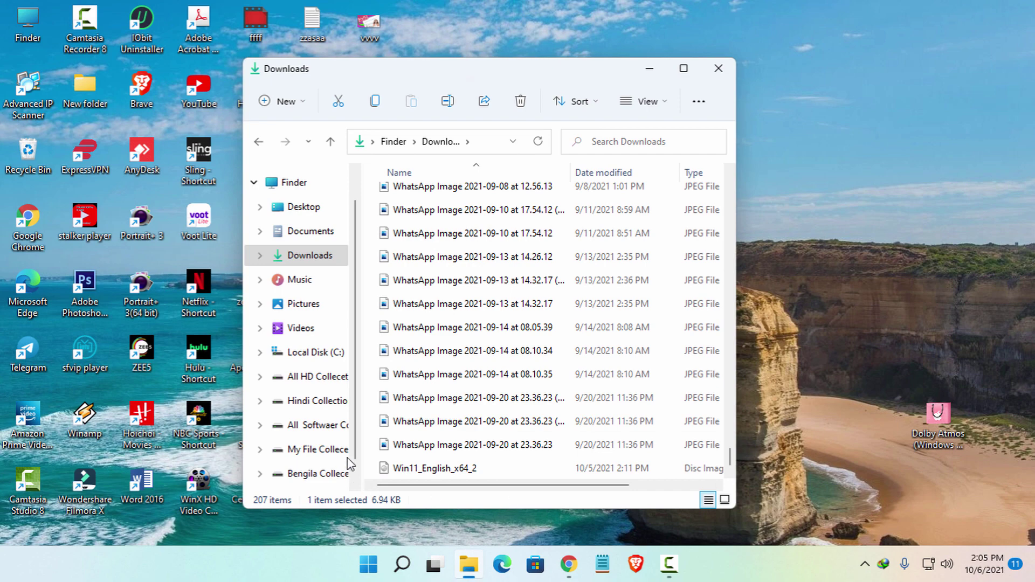
Open the Win11_English_x64_2 disc image from Downloads with Windows Explorer and move its window aside.
{"action": "left_click_drag", "start_coordinate": [366, 454], "coordinate": [509, 475]}
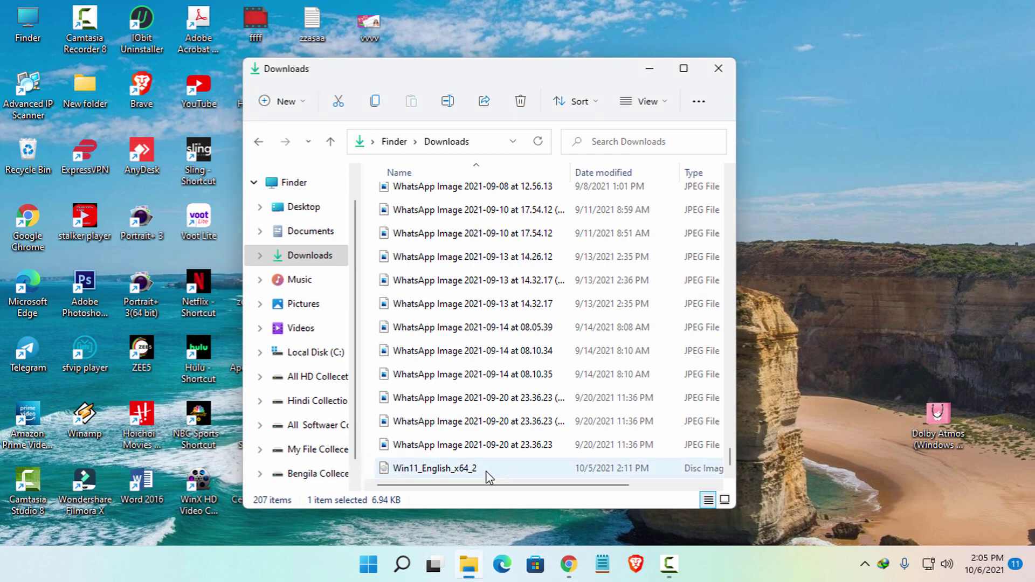
{"action": "left_click", "coordinate": [453, 469]}
{"action": "right_click", "coordinate": [453, 469]}
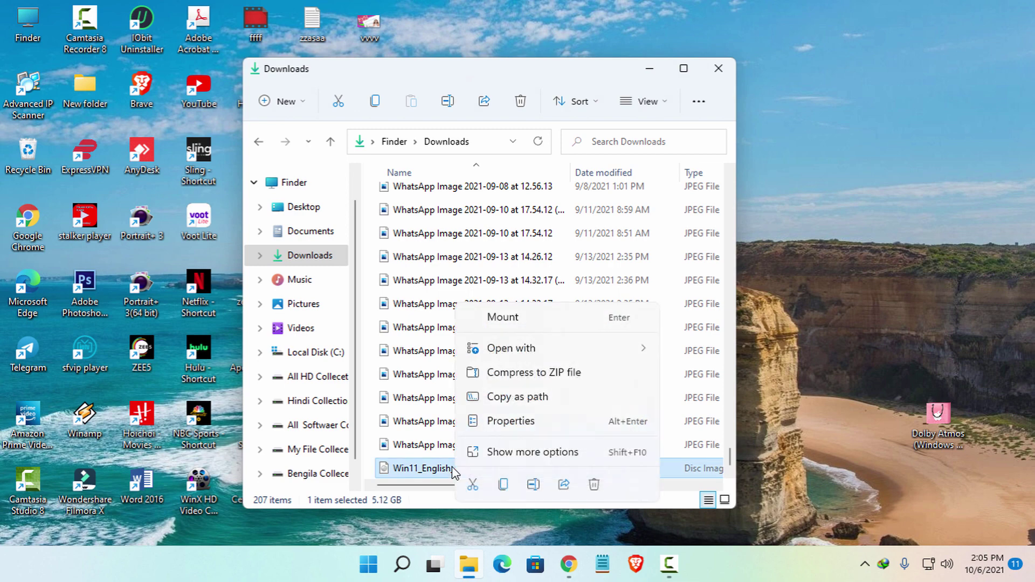
{"action": "mouse_move", "coordinate": [517, 356]}
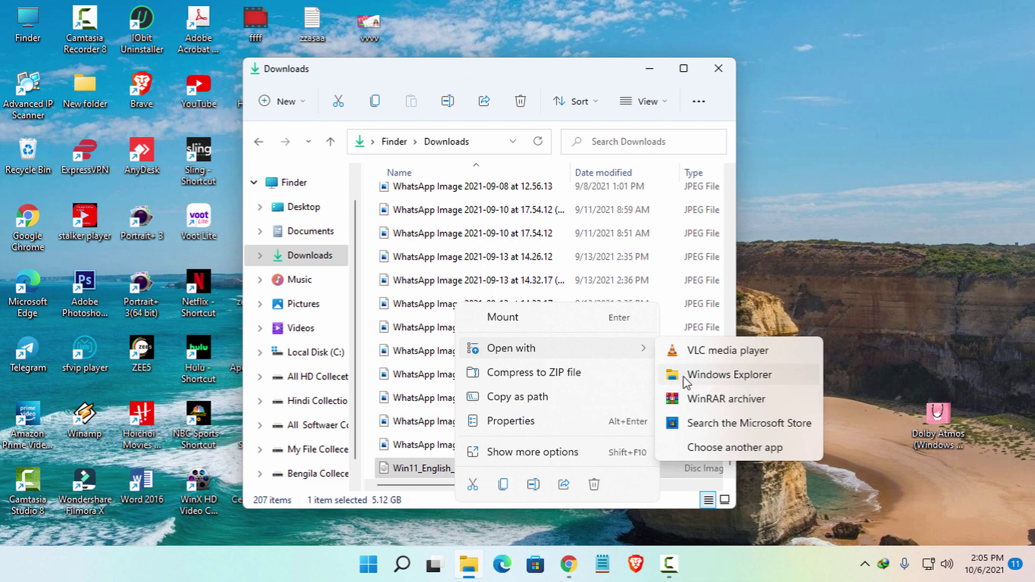
{"action": "left_click", "coordinate": [748, 380]}
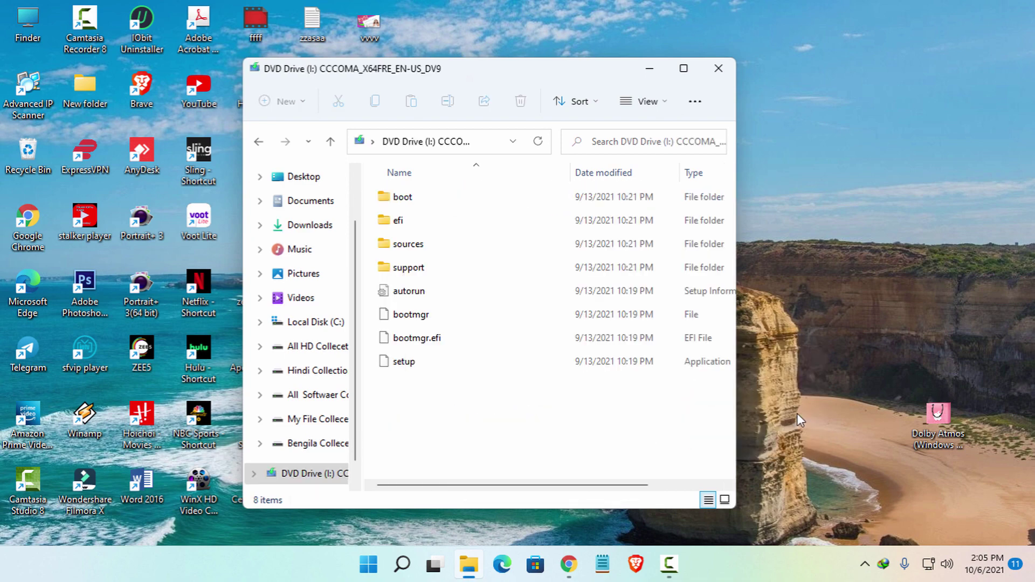
{"action": "left_click_drag", "start_coordinate": [557, 70], "coordinate": [712, 71]}
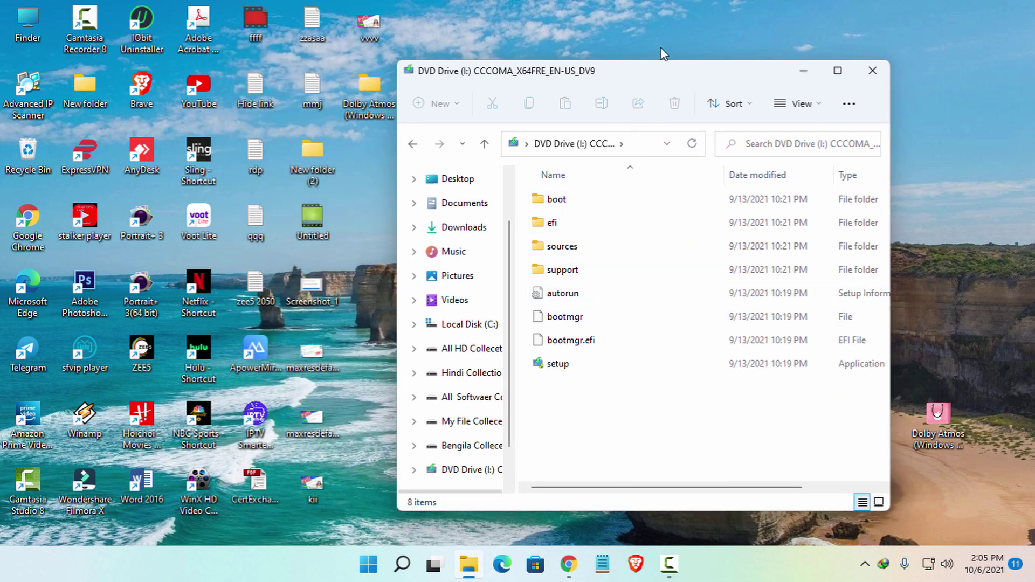
{"action": "left_click_drag", "start_coordinate": [656, 76], "coordinate": [715, 73]}
{"action": "left_click_drag", "start_coordinate": [644, 430], "coordinate": [639, 190]}
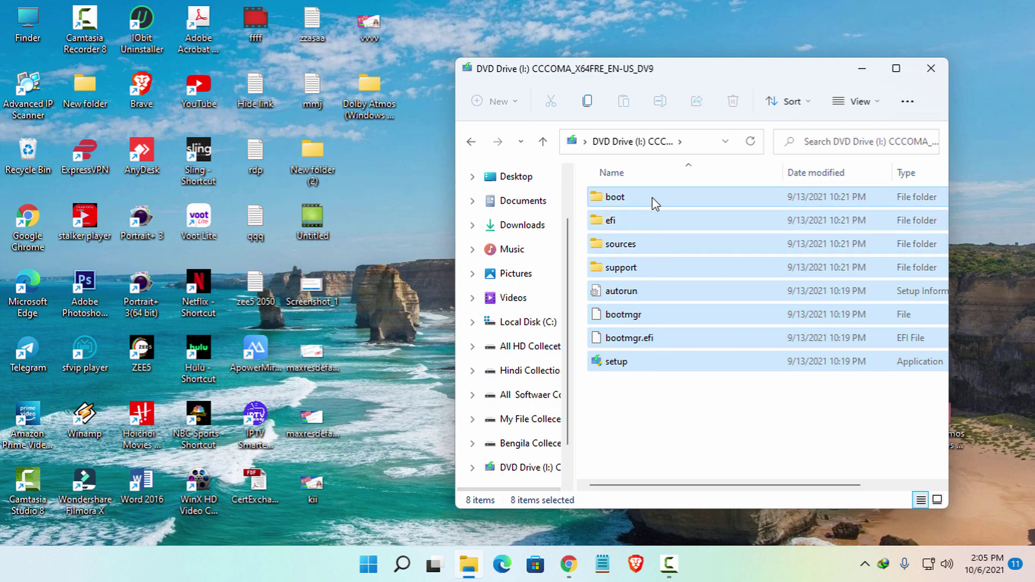
{"action": "right_click", "coordinate": [654, 202]}
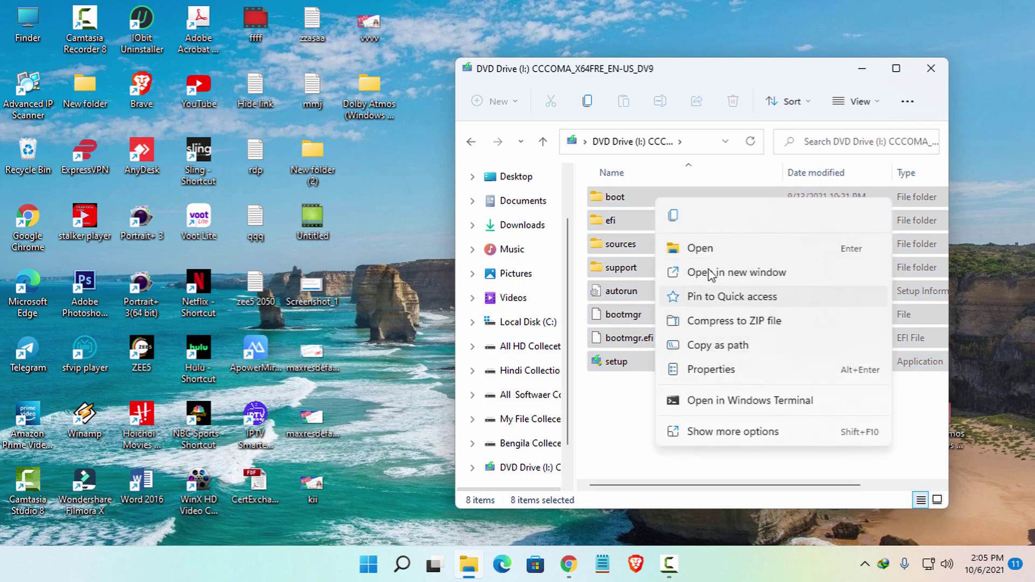
{"action": "left_click", "coordinate": [621, 405]}
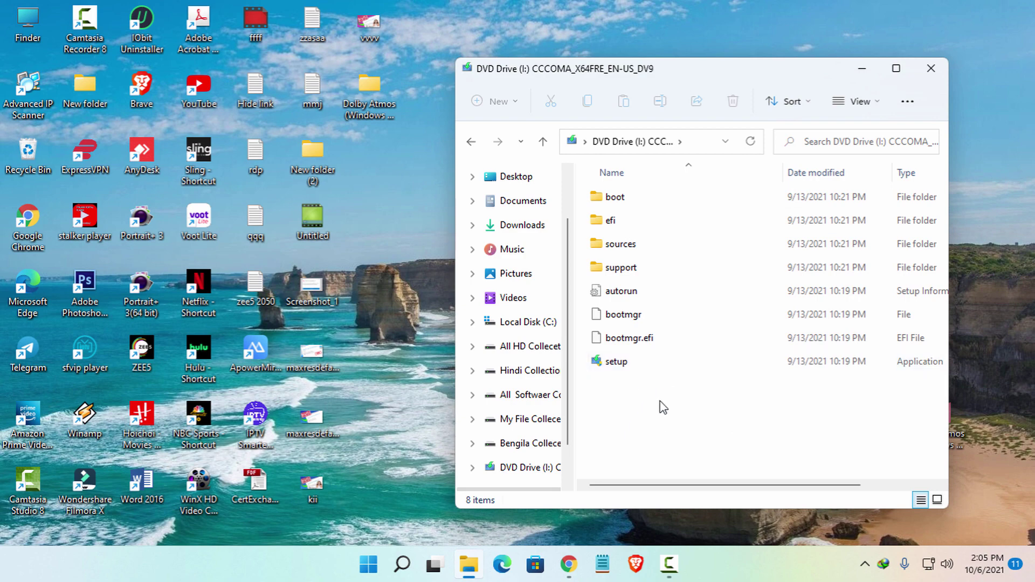
Select everything on the mounted DVD drive and open New folder (2) from the desktop beside it to compare their contents.
{"action": "left_click_drag", "start_coordinate": [660, 415], "coordinate": [626, 199]}
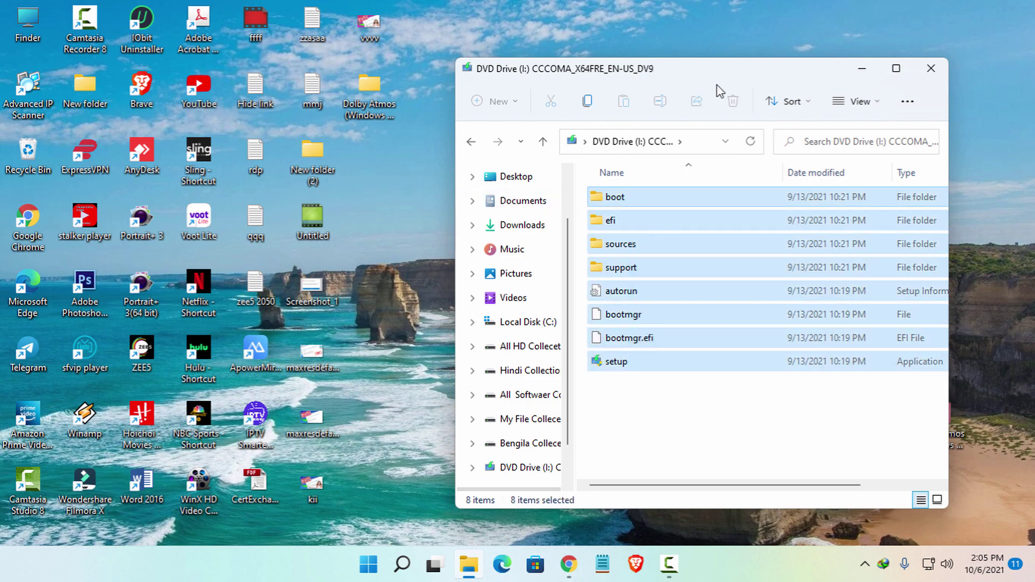
{"action": "left_click_drag", "start_coordinate": [728, 81], "coordinate": [764, 72]}
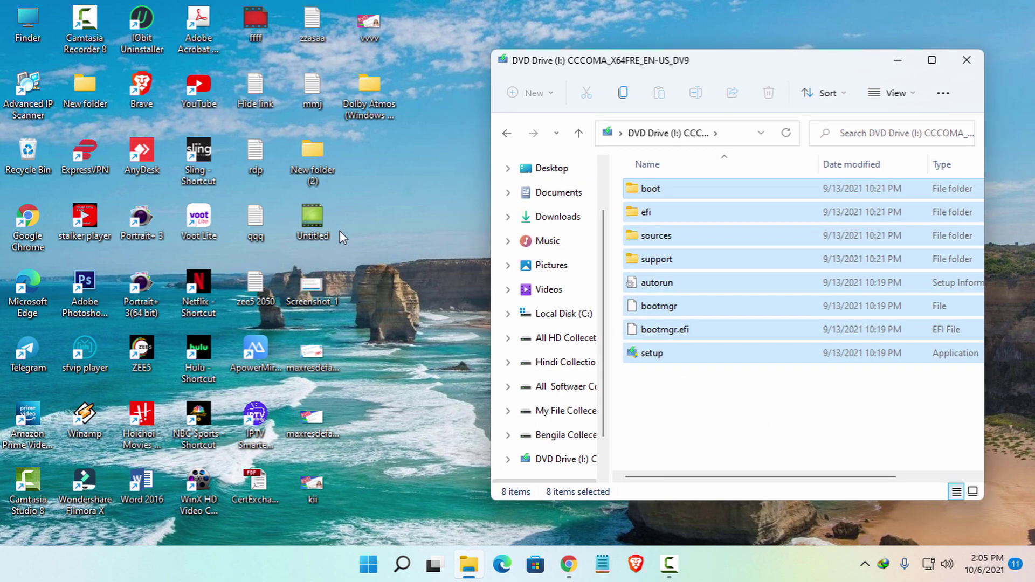
{"action": "double_click", "coordinate": [317, 157]}
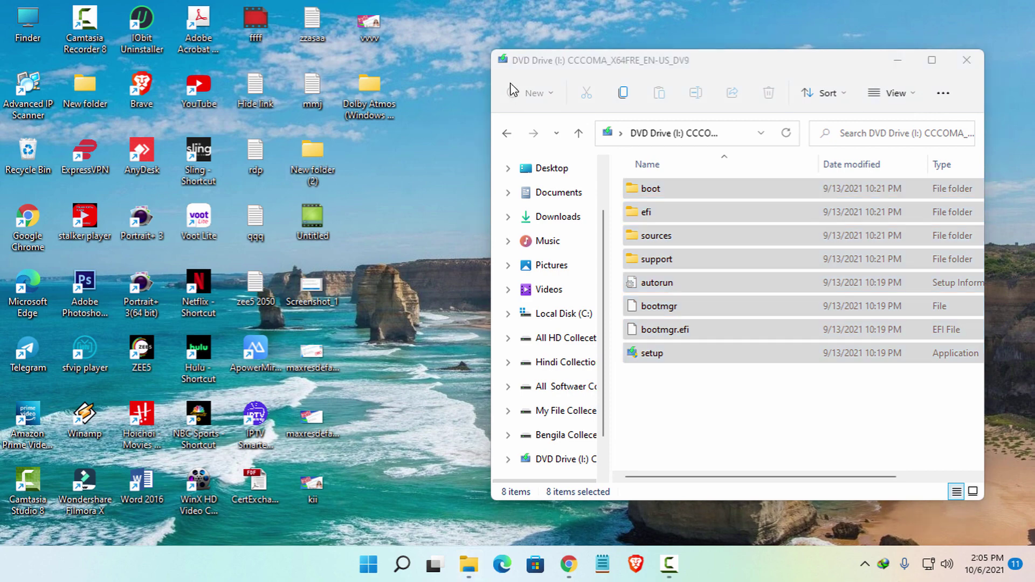
{"action": "left_click_drag", "start_coordinate": [635, 98], "coordinate": [274, 94]}
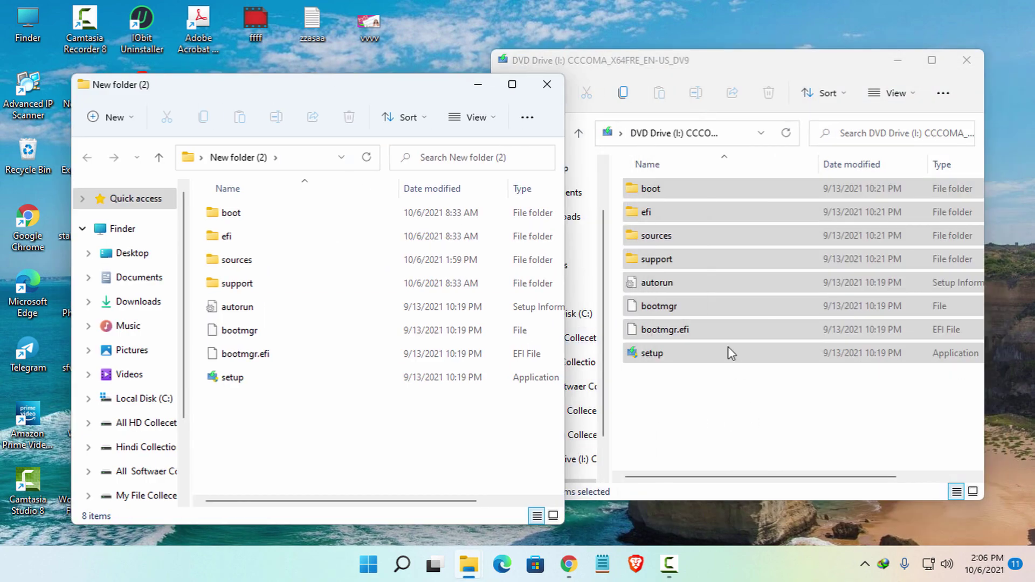
{"action": "left_click_drag", "start_coordinate": [701, 353], "coordinate": [669, 186]}
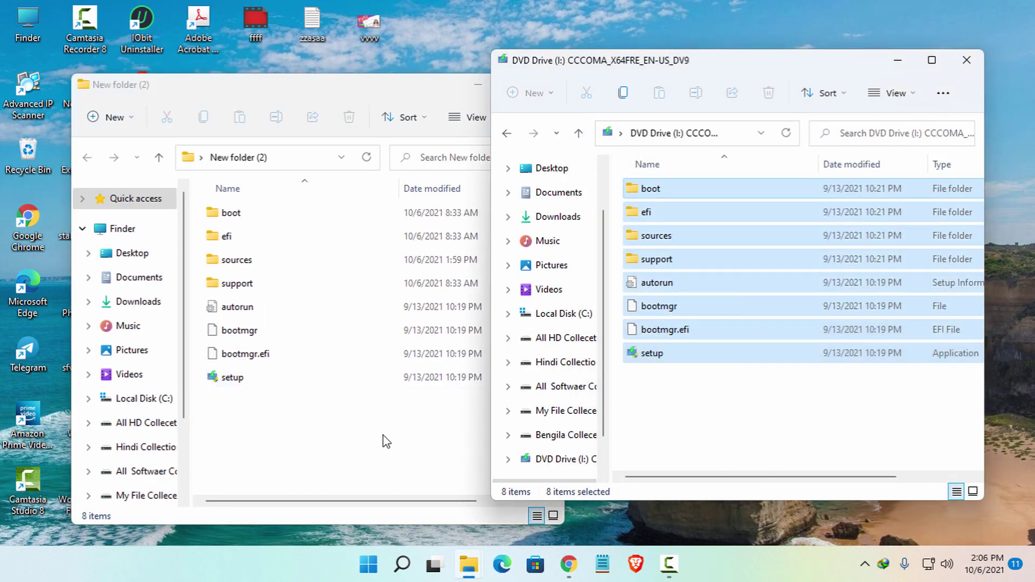
{"action": "left_click", "coordinate": [385, 443]}
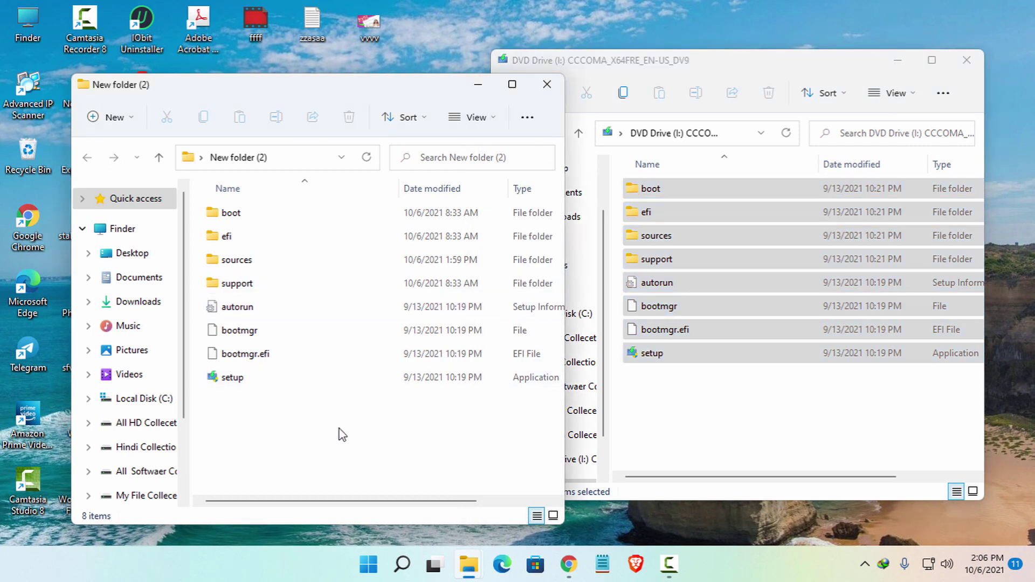
{"action": "left_click", "coordinate": [760, 457]}
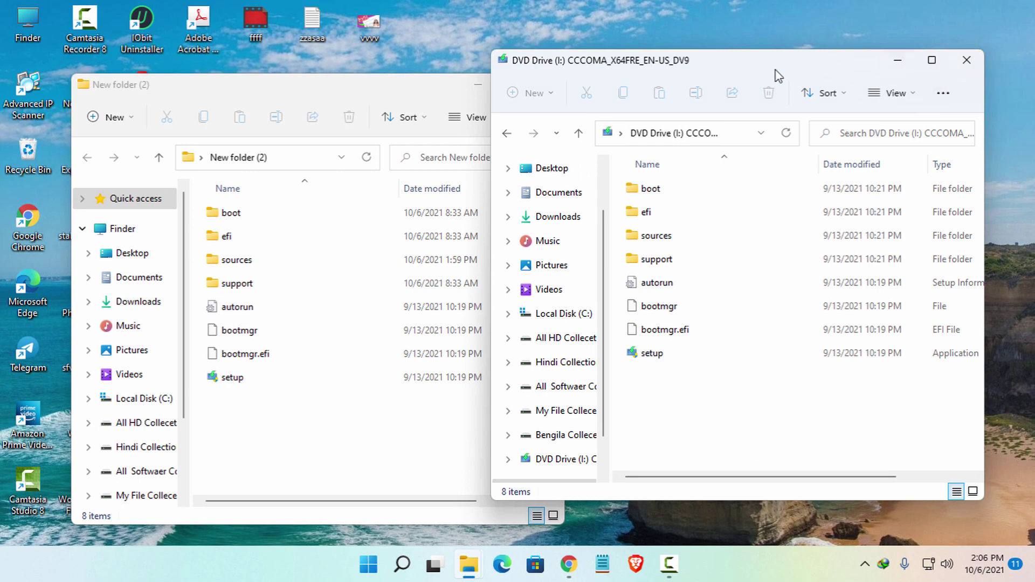
Close the DVD drive window, run setup from New folder (2), and minimize the folder window.
{"action": "left_click", "coordinate": [967, 59]}
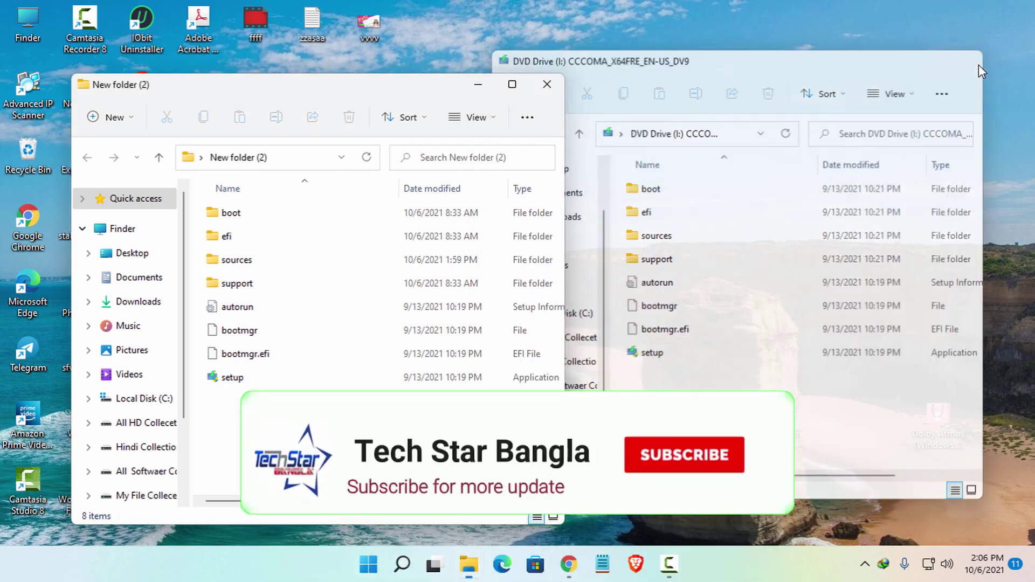
{"action": "left_click_drag", "start_coordinate": [352, 97], "coordinate": [614, 89]}
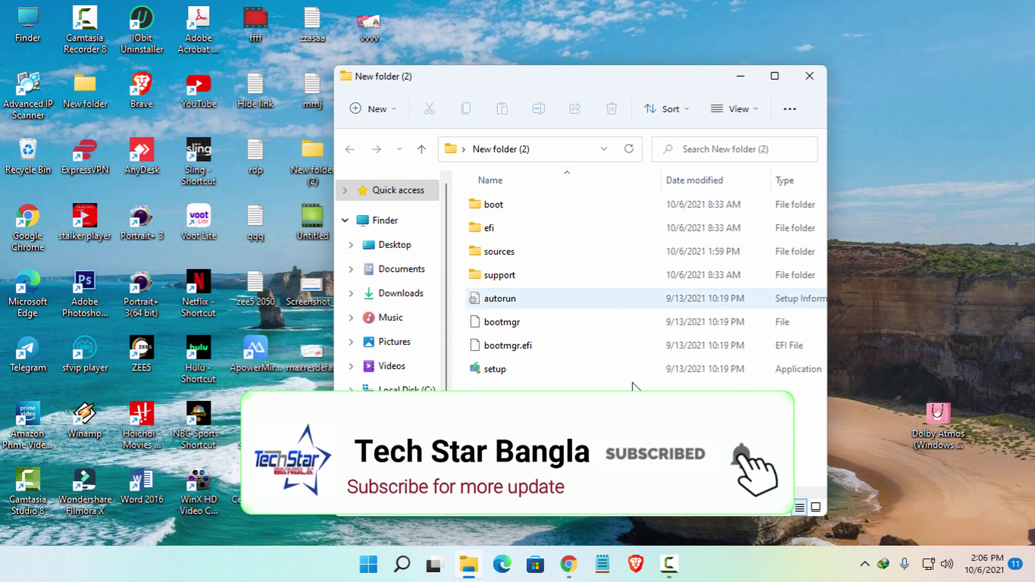
{"action": "left_click", "coordinate": [500, 375]}
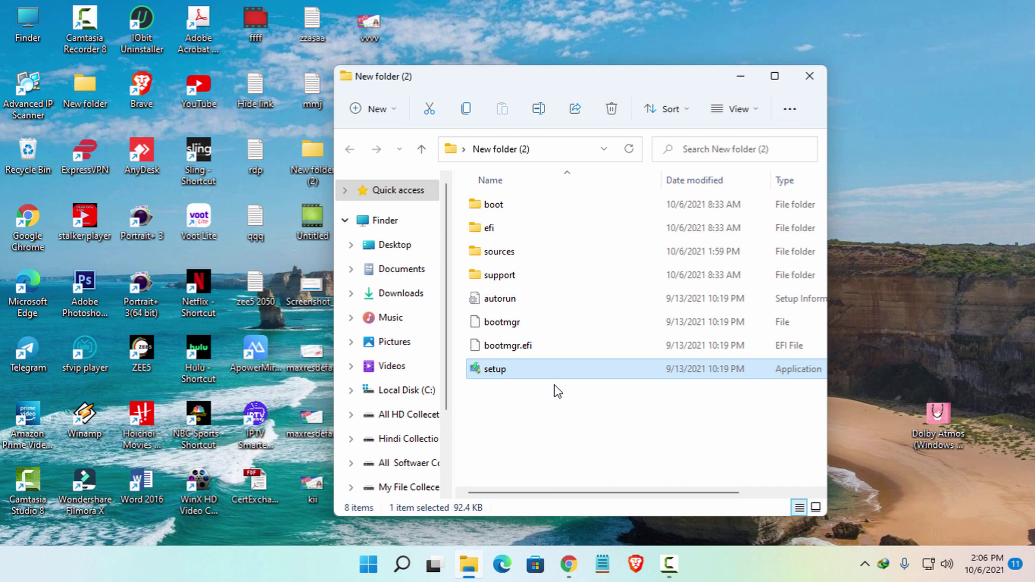
{"action": "key", "text": "Return"}
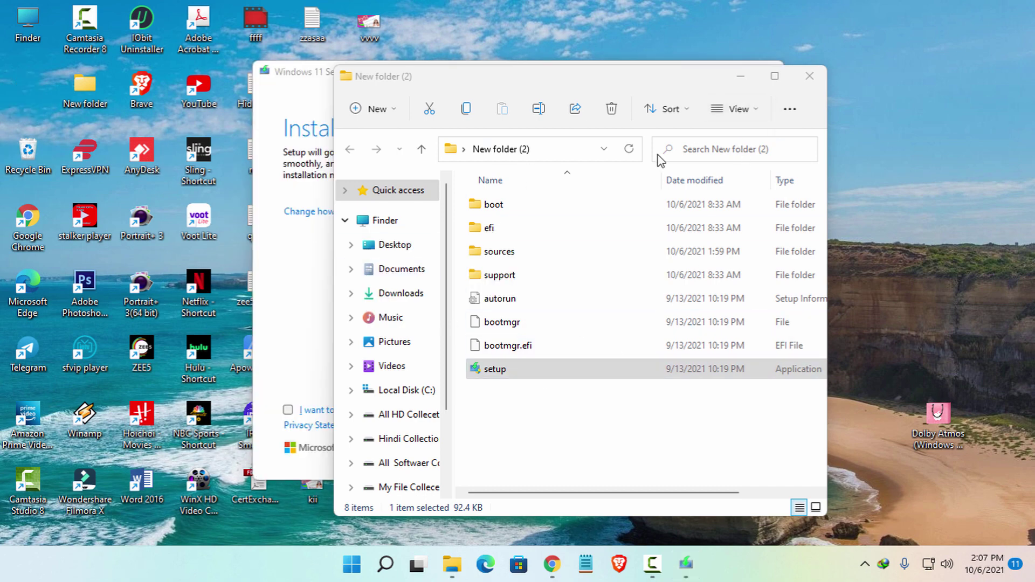
{"action": "left_click", "coordinate": [742, 77]}
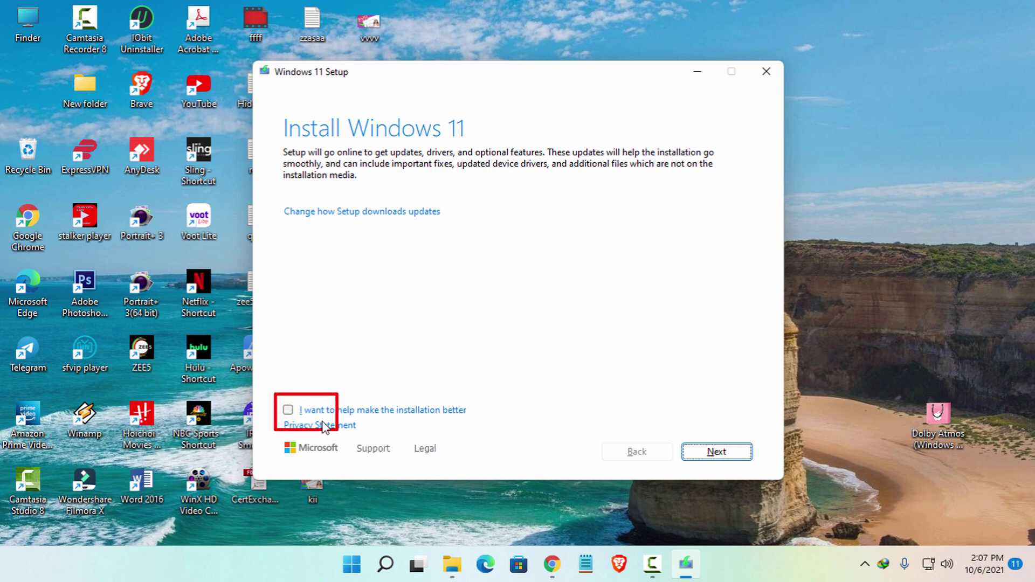
Opt in to helping make the installation better, set update downloads to Not right now, and continue the Windows 11 setup.
{"action": "left_click", "coordinate": [290, 411]}
{"action": "left_click", "coordinate": [353, 212]}
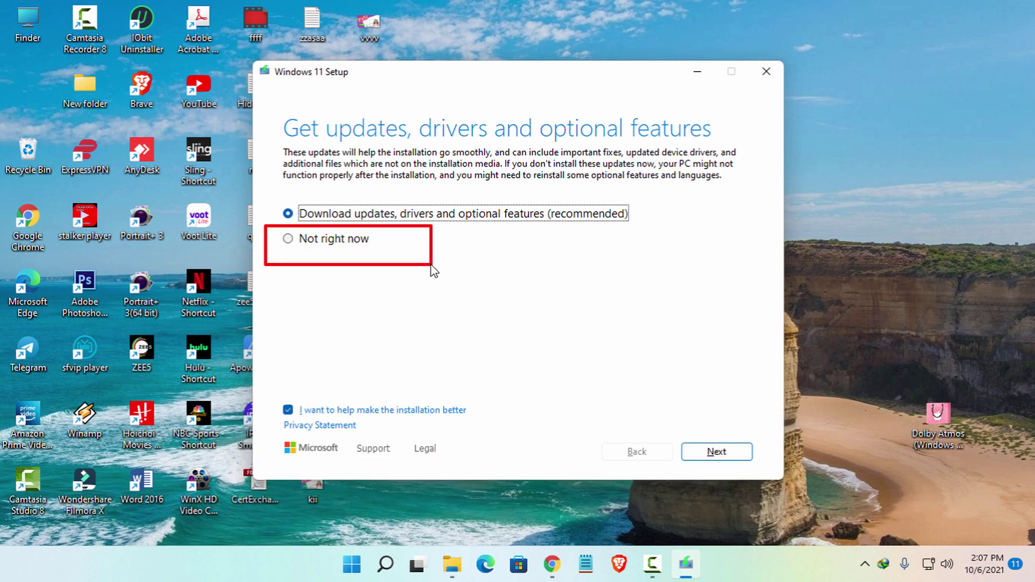
{"action": "left_click", "coordinate": [287, 239]}
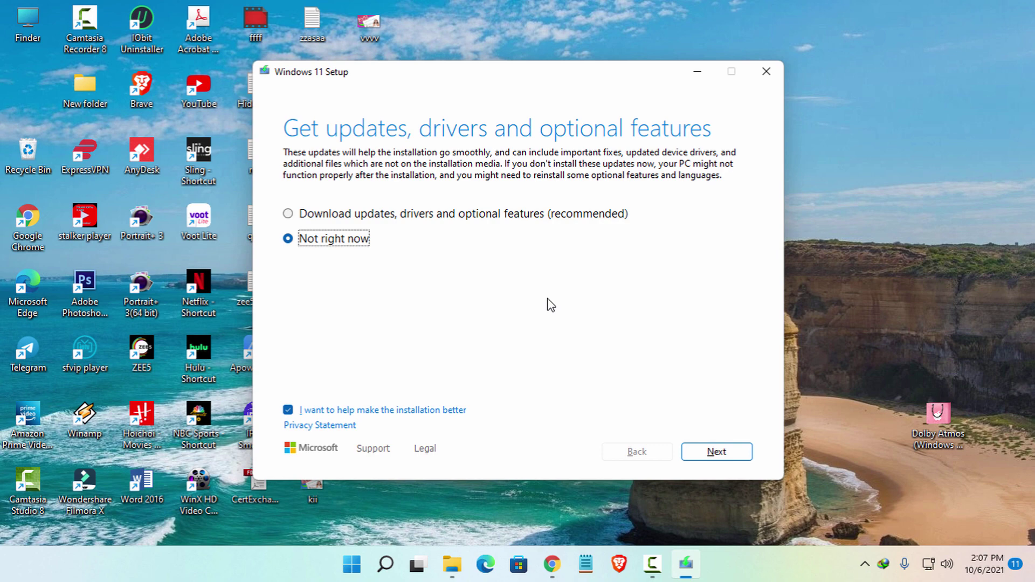
{"action": "left_click_drag", "start_coordinate": [683, 443], "coordinate": [750, 473]}
{"action": "key", "text": "Escape"}
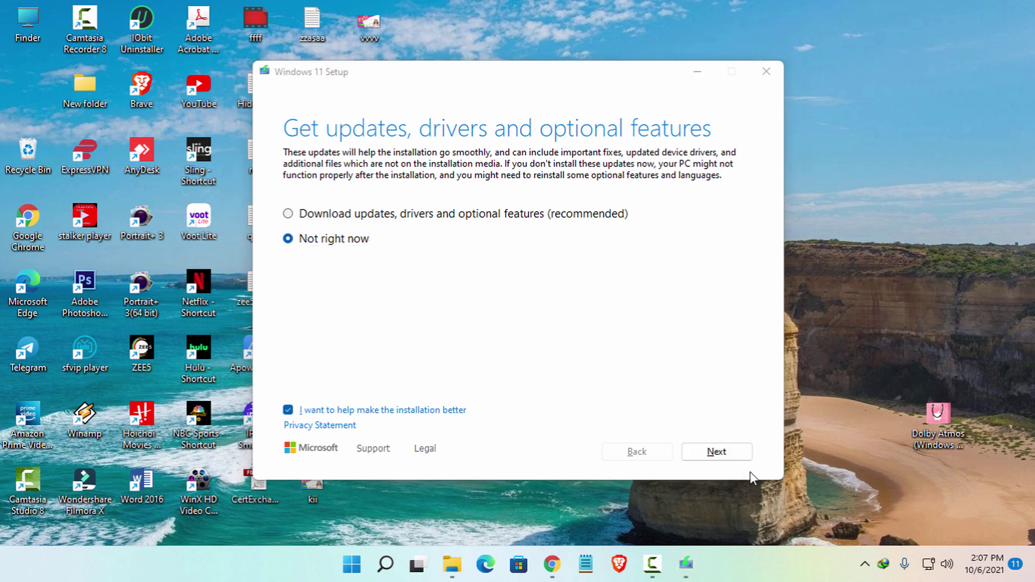
{"action": "left_click", "coordinate": [727, 451]}
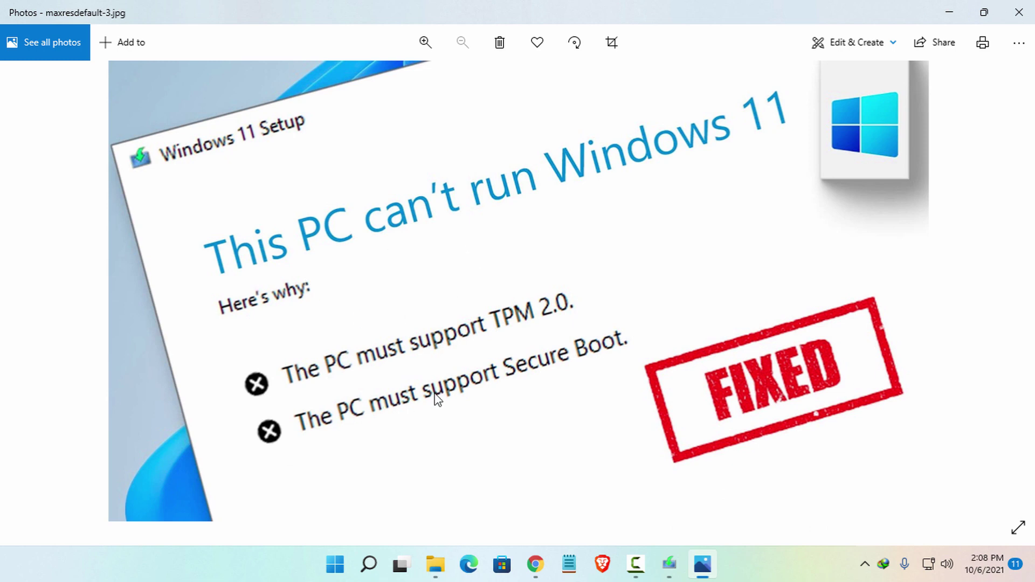
Close the picture of the TPM 2.0 and Secure Boot error and exit Windows 11 Setup.
{"action": "mouse_move", "coordinate": [219, 360]}
{"action": "left_mouse_down"}
{"action": "mouse_move", "coordinate": [504, 362]}
{"action": "mouse_move", "coordinate": [549, 338]}
{"action": "left_mouse_up"}
{"action": "left_click", "coordinate": [1019, 12]}
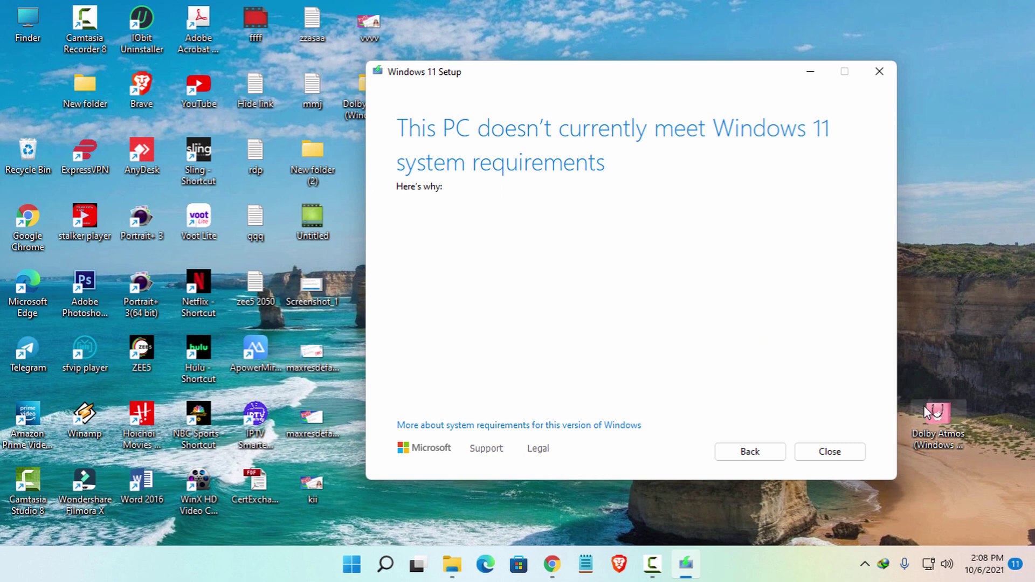
{"action": "left_click", "coordinate": [856, 458]}
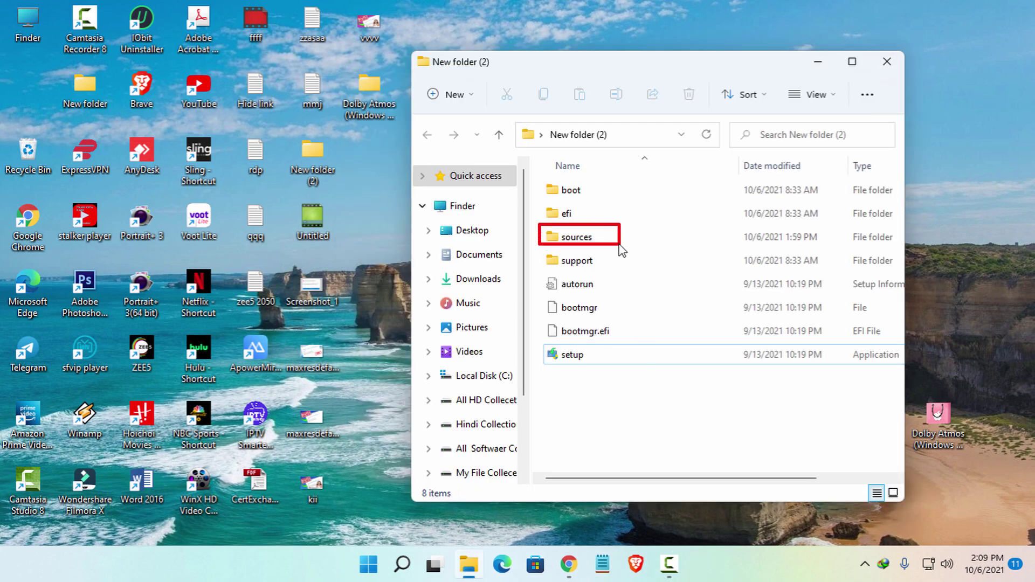
Open the sources folder in New folder (2) and browse its files as large icons in a maximized window.
{"action": "double_click", "coordinate": [572, 239]}
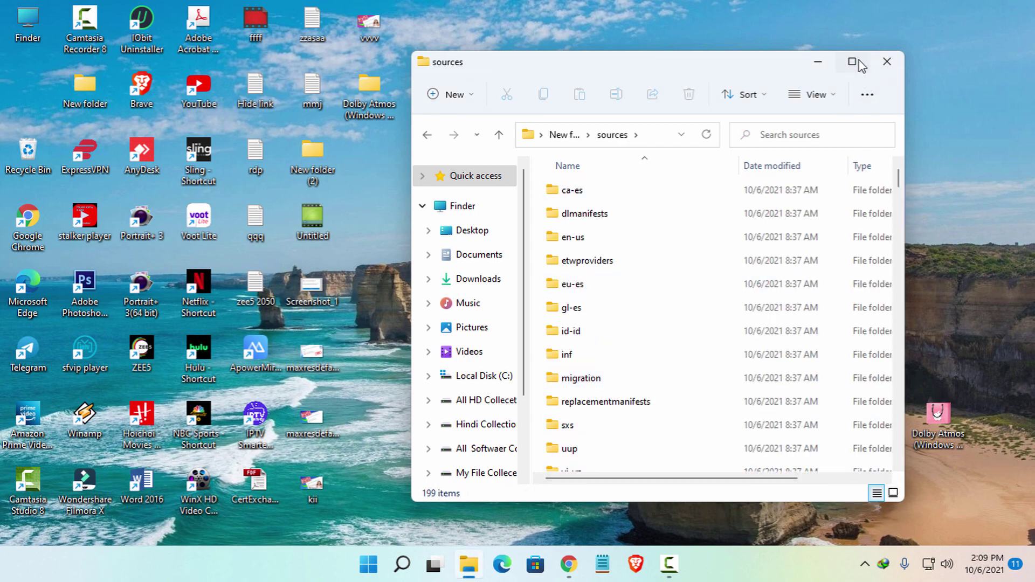
{"action": "left_click", "coordinate": [851, 62]}
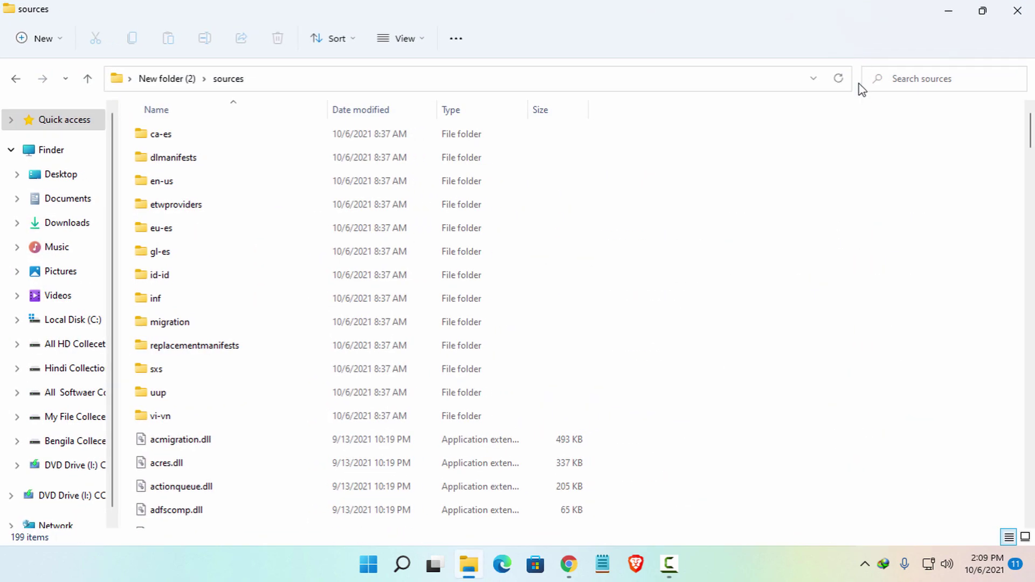
{"action": "left_click", "coordinate": [1025, 537]}
{"action": "scroll", "coordinate": [659, 269], "scroll_direction": "down", "scroll_amount": 3}
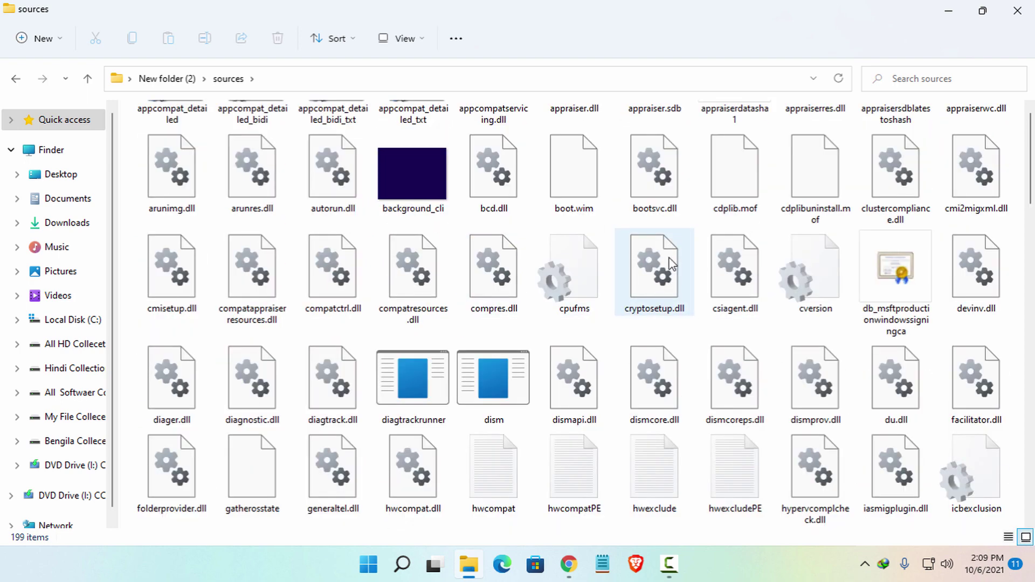
{"action": "scroll", "coordinate": [663, 324], "scroll_direction": "up", "scroll_amount": 3}
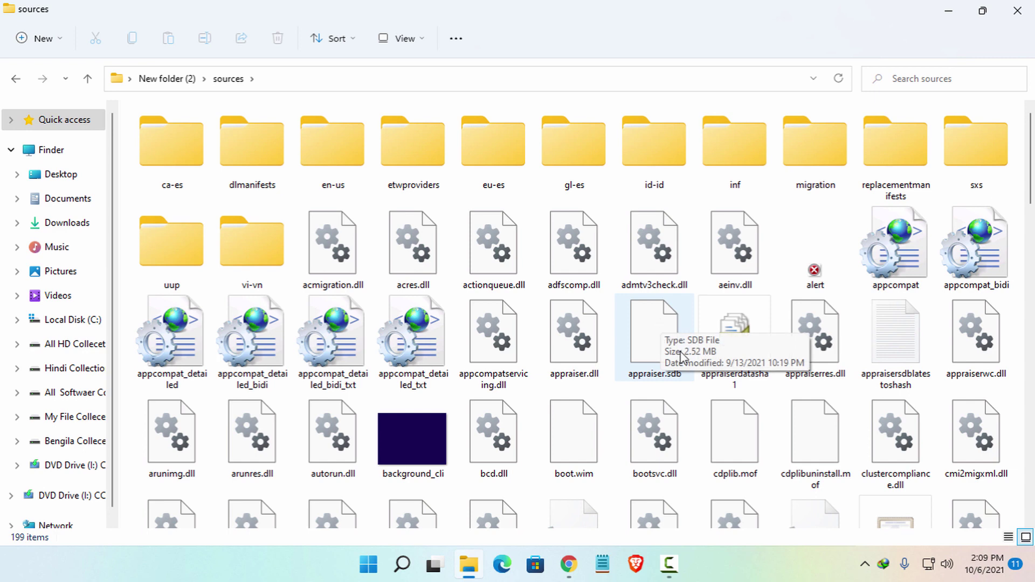
{"action": "scroll", "coordinate": [681, 357], "scroll_direction": "down", "scroll_amount": 3}
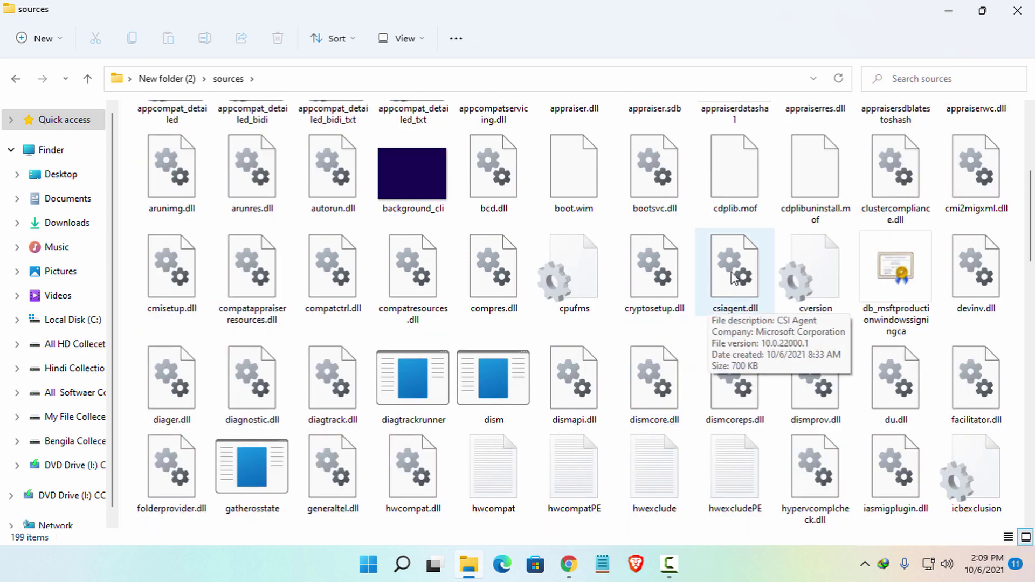
{"action": "scroll", "coordinate": [734, 276], "scroll_direction": "up", "scroll_amount": 3}
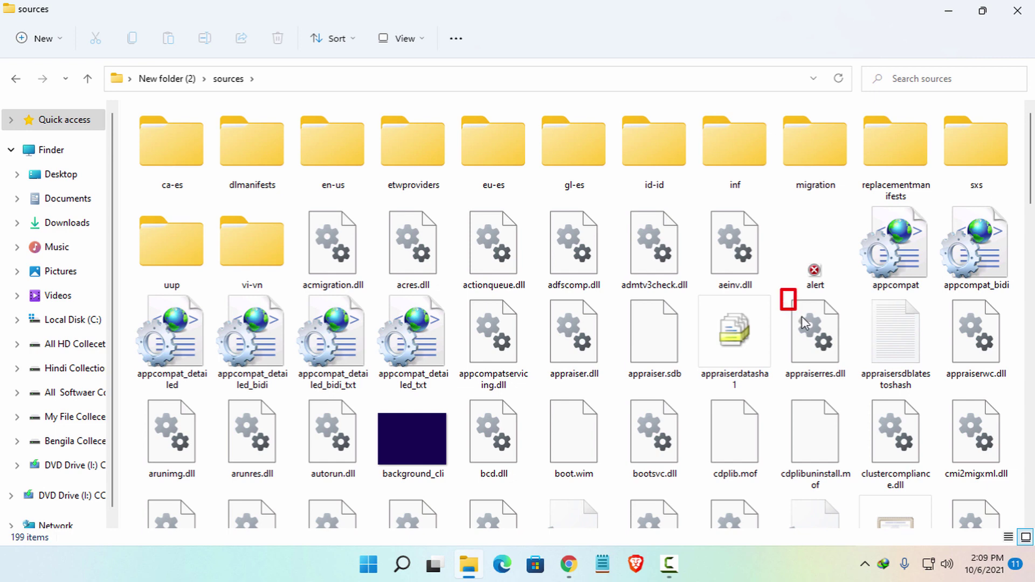
{"action": "left_click_drag", "start_coordinate": [804, 323], "coordinate": [854, 393]}
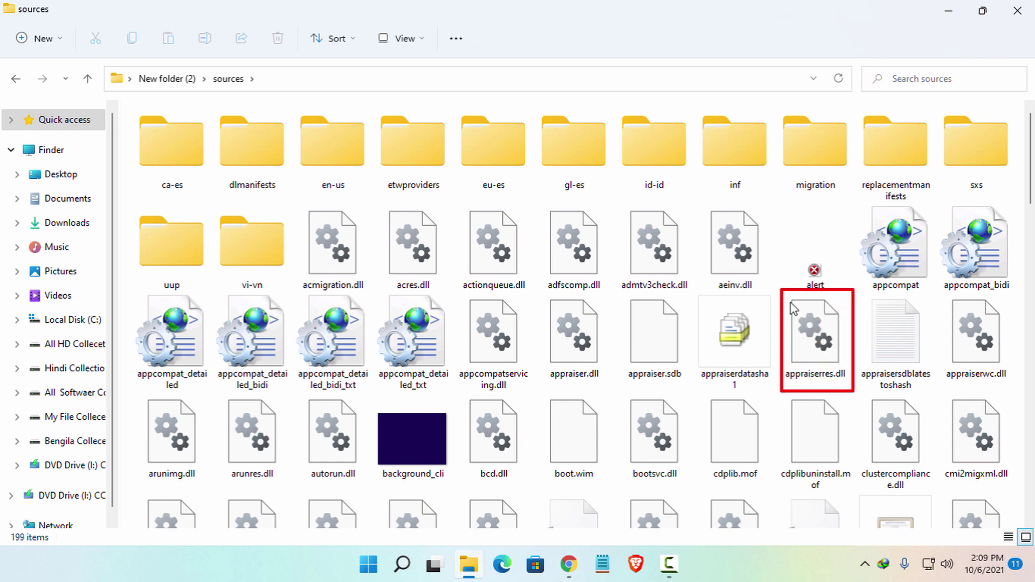
{"action": "mouse_move", "coordinate": [789, 299]}
{"action": "left_mouse_down"}
{"action": "mouse_move", "coordinate": [857, 380]}
{"action": "mouse_move", "coordinate": [847, 368]}
{"action": "left_mouse_up"}
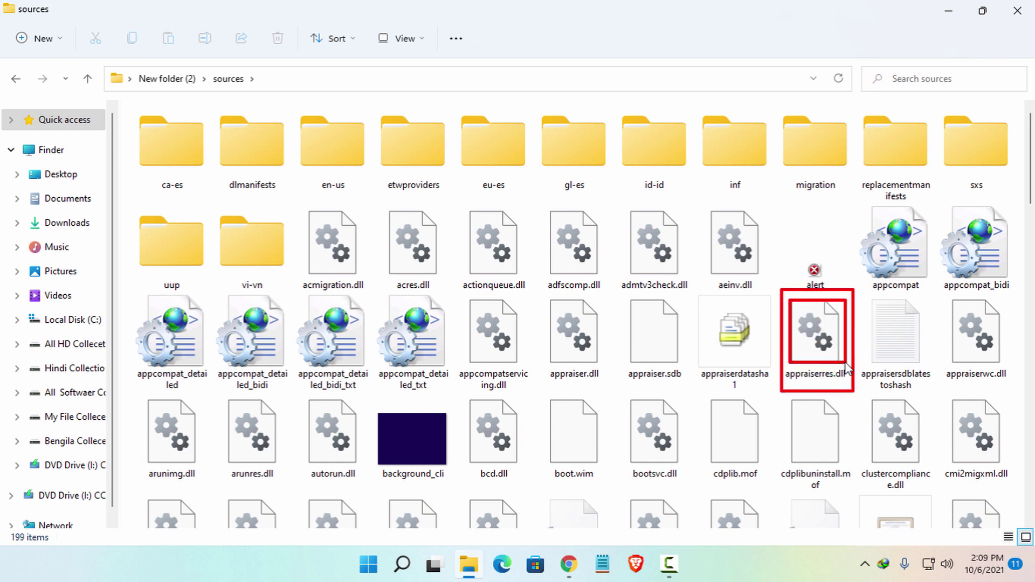
{"action": "key", "text": "Escape"}
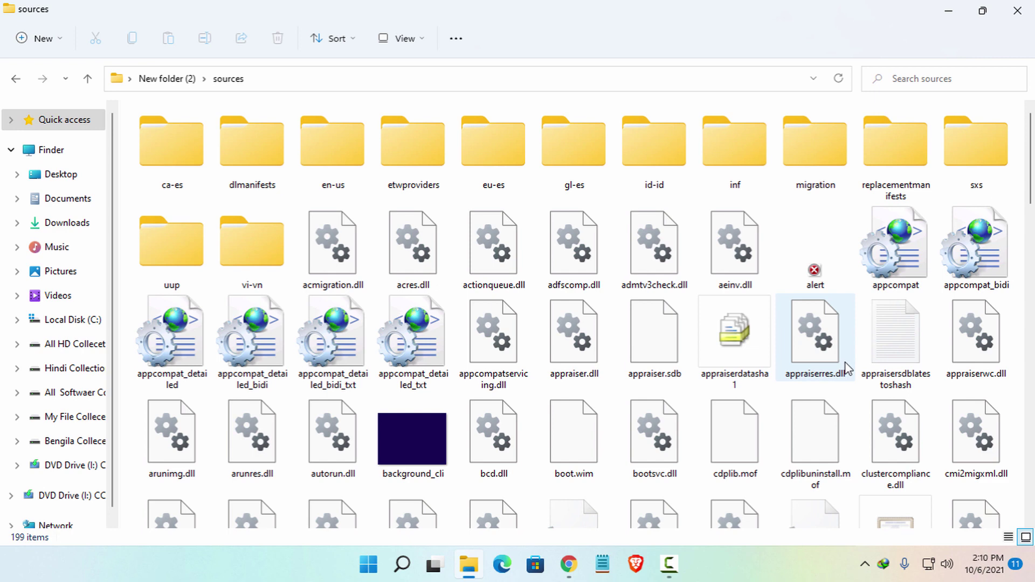
Delete appraiserres.dll from the sources folder.
{"action": "left_click", "coordinate": [831, 358]}
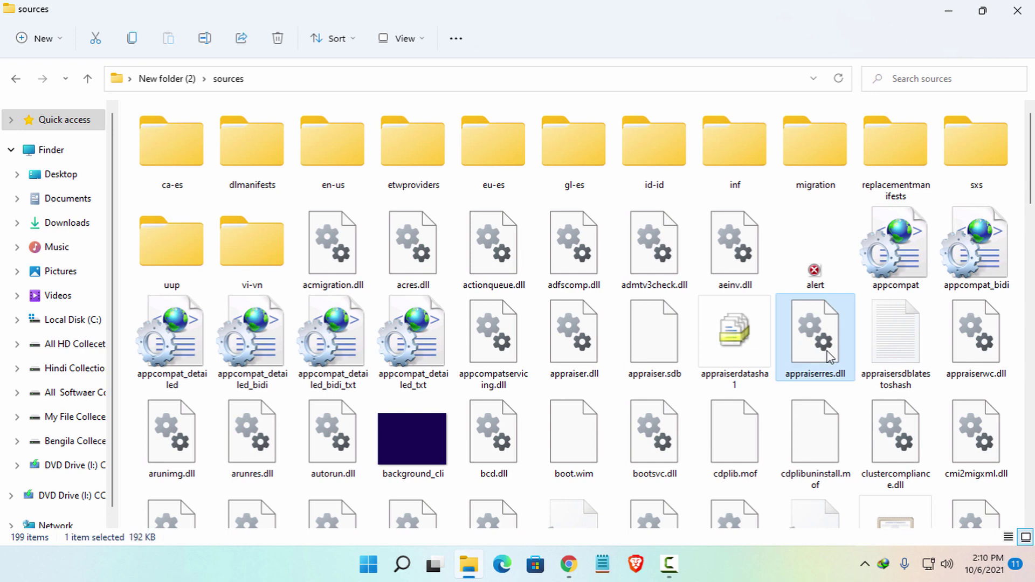
{"action": "right_click", "coordinate": [830, 357]}
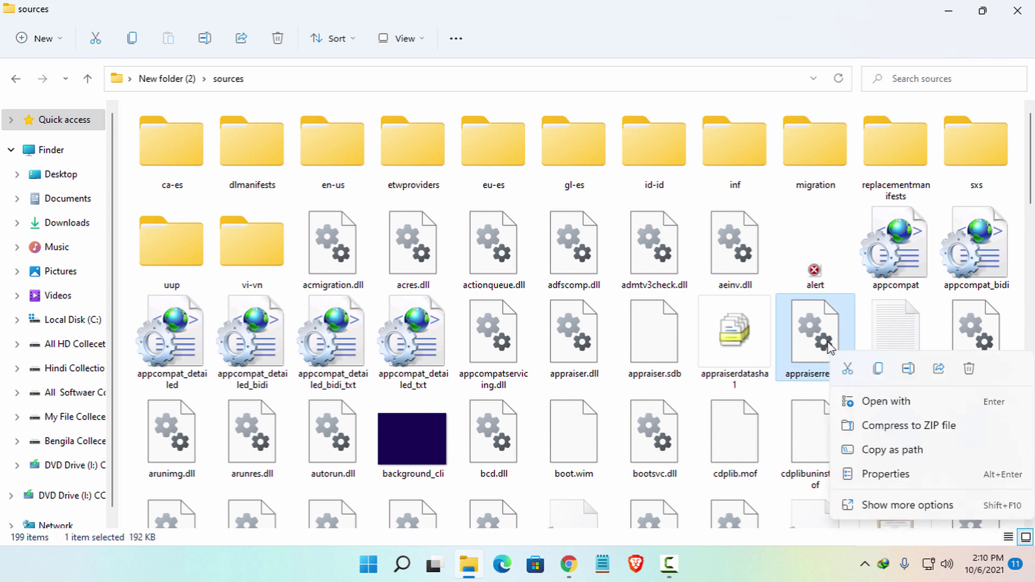
{"action": "left_click", "coordinate": [969, 370]}
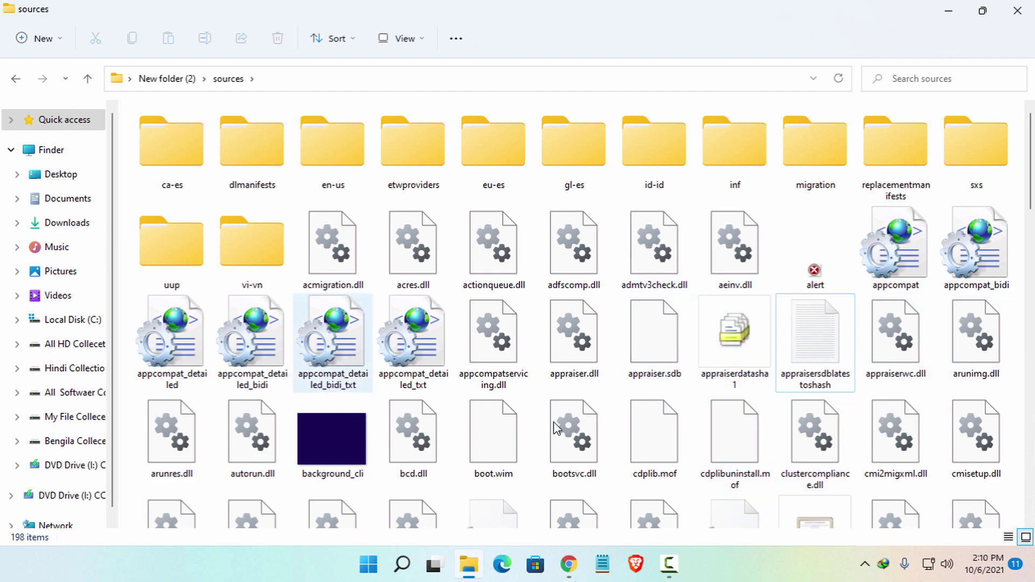
Return the sources window to details view at its normal size, and run setup from the parent New folder (2).
{"action": "left_click", "coordinate": [1008, 536]}
{"action": "left_click", "coordinate": [983, 10]}
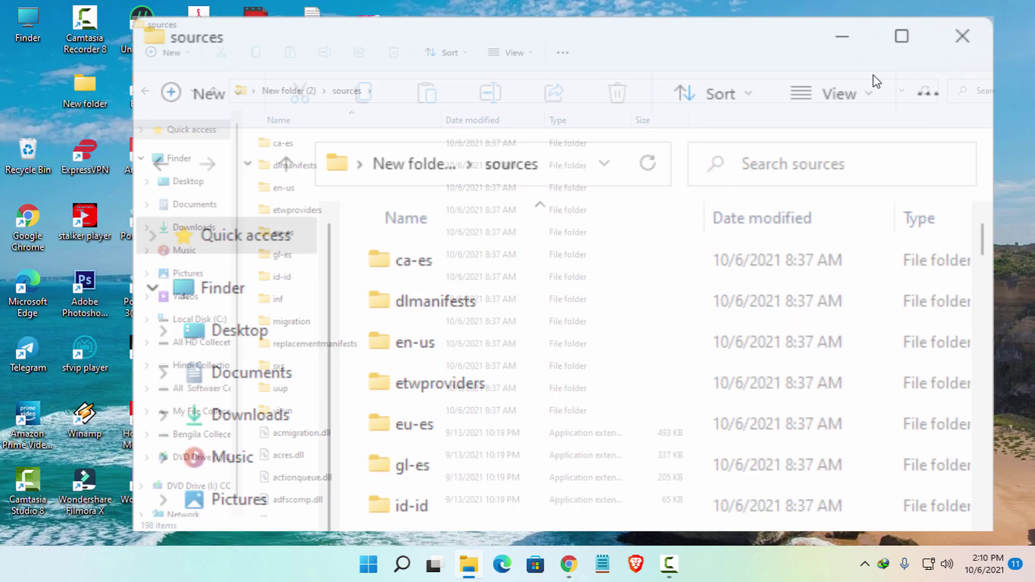
{"action": "left_click", "coordinate": [430, 135]}
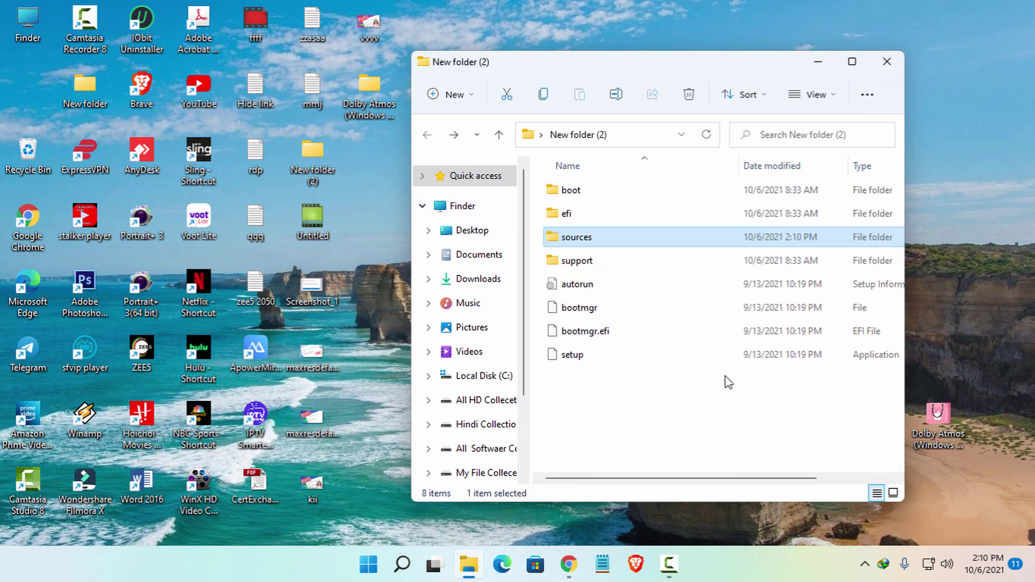
{"action": "left_click_drag", "start_coordinate": [714, 61], "coordinate": [721, 45]}
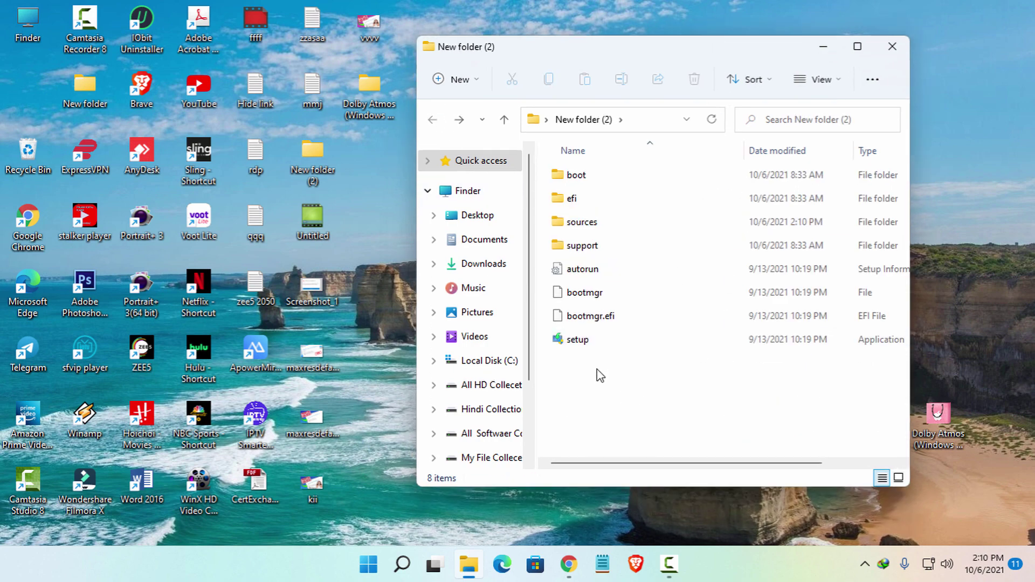
{"action": "left_click", "coordinate": [584, 347]}
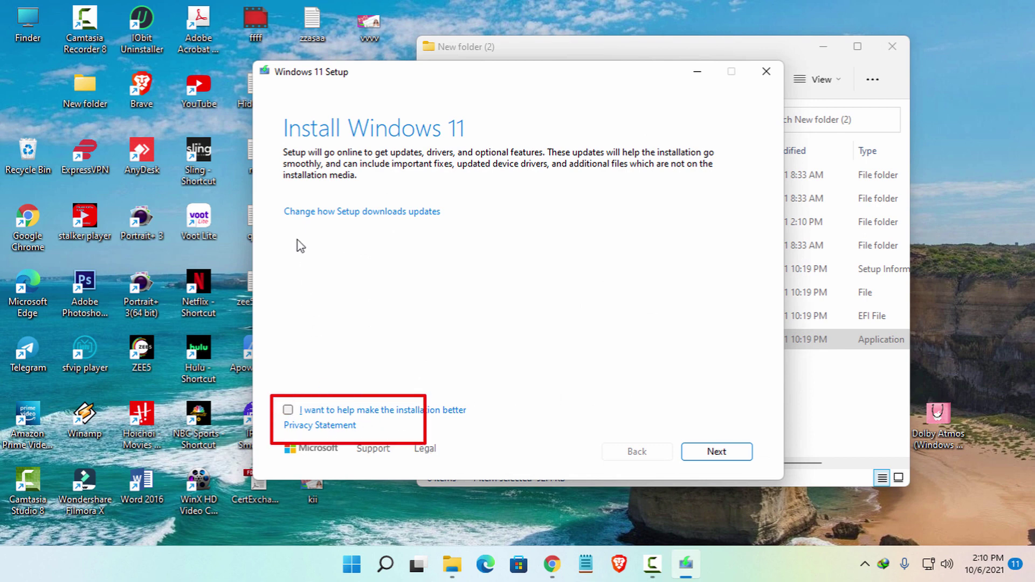
Opt in to helping make the installation better, choose Not right now for update downloads, and proceed with the setup.
{"action": "left_click_drag", "start_coordinate": [274, 193], "coordinate": [527, 252]}
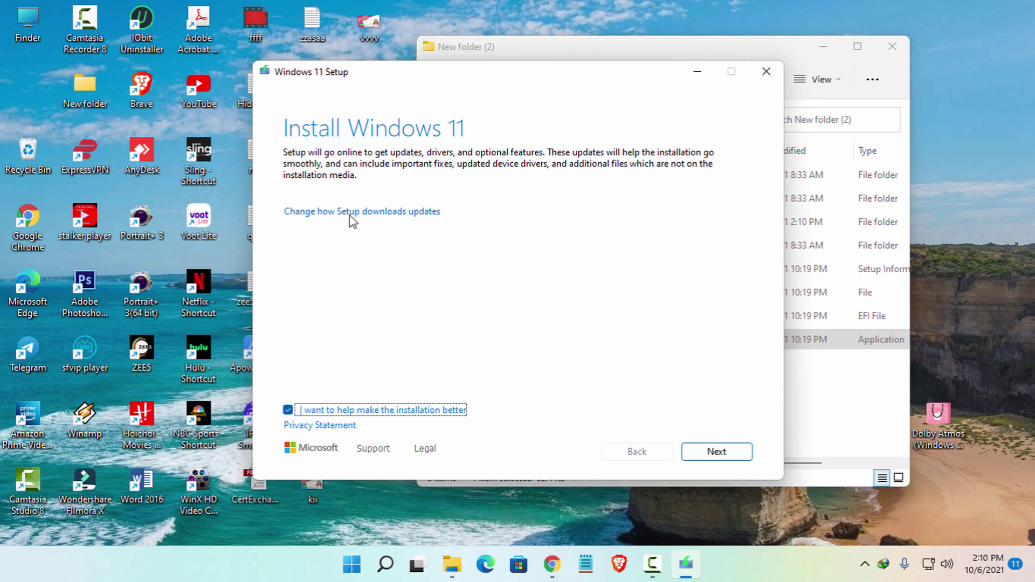
{"action": "left_click", "coordinate": [349, 215]}
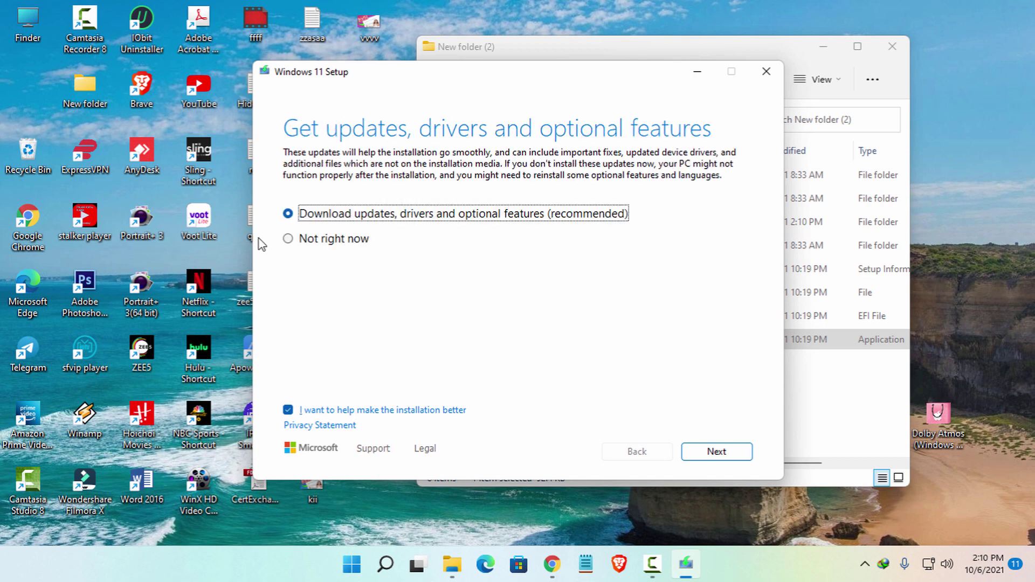
{"action": "left_click", "coordinate": [289, 240]}
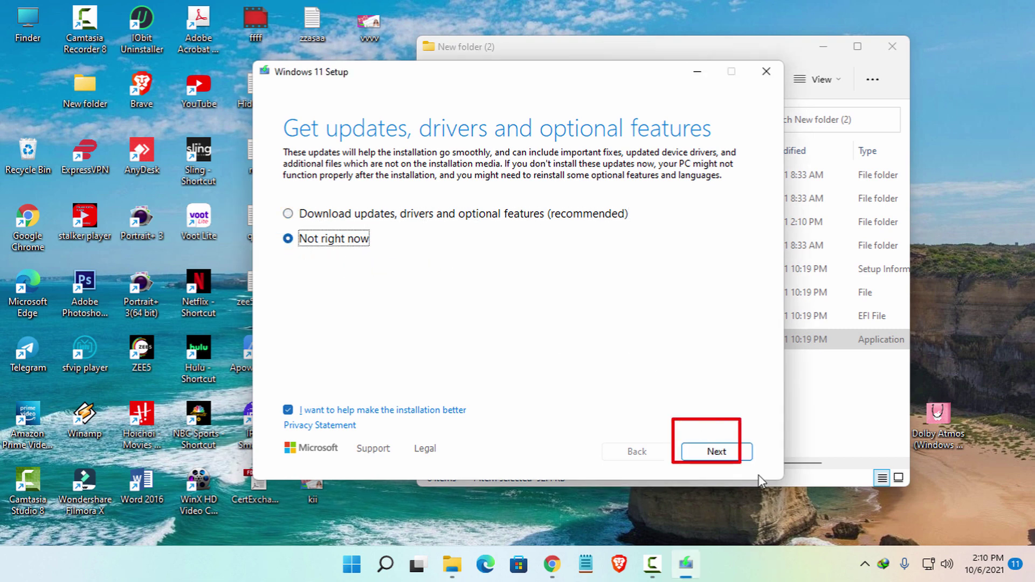
{"action": "left_click", "coordinate": [732, 457]}
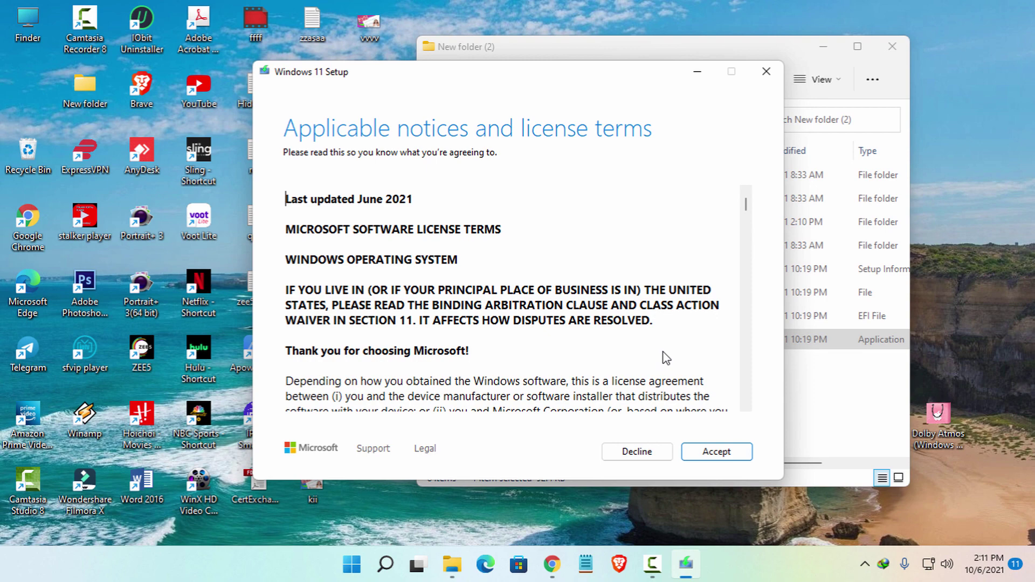
Accept the Windows 11 license terms and confirm Keep personal files and apps as what to keep.
{"action": "left_click", "coordinate": [740, 458]}
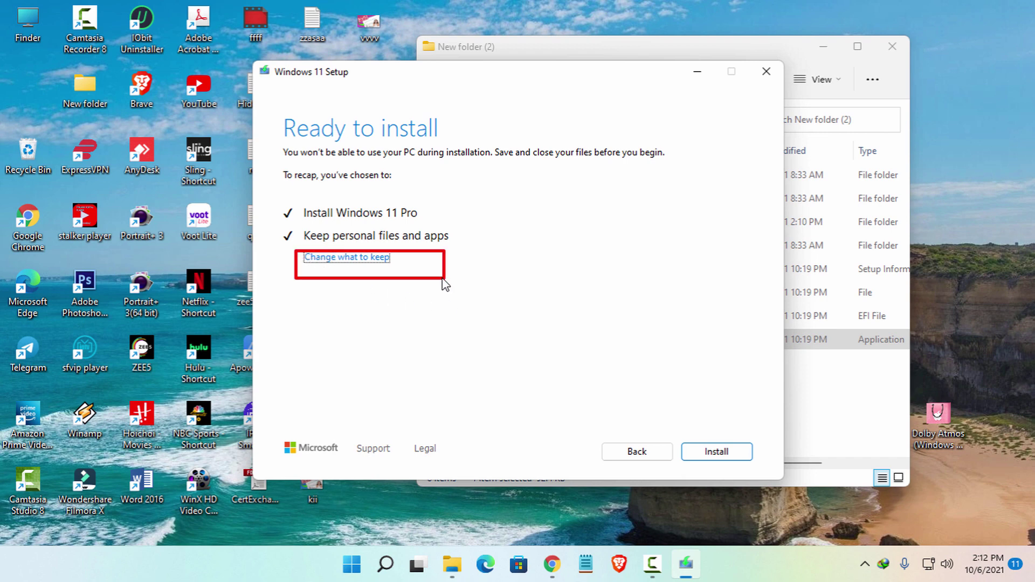
{"action": "left_click", "coordinate": [362, 257]}
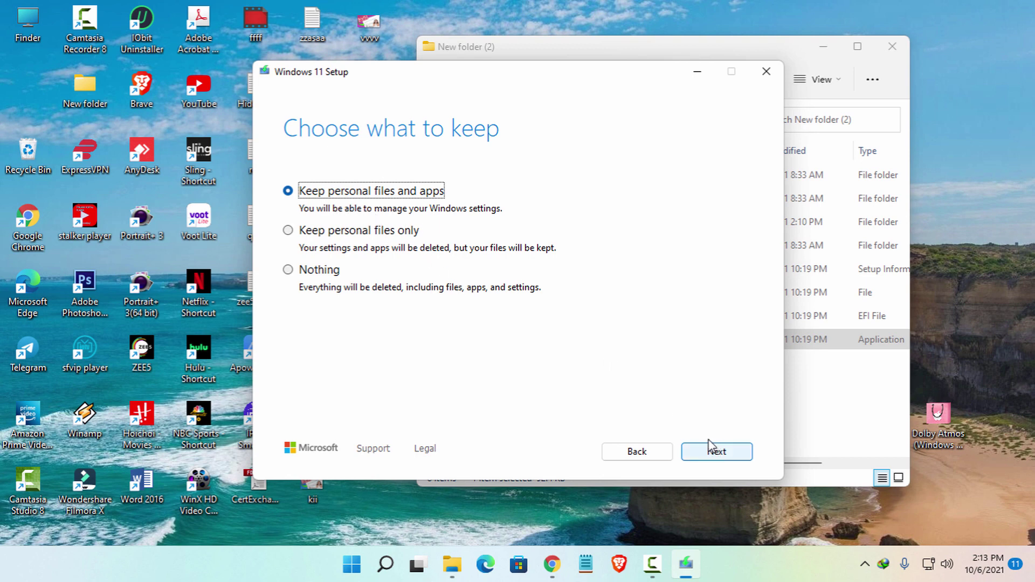
{"action": "left_click", "coordinate": [730, 457]}
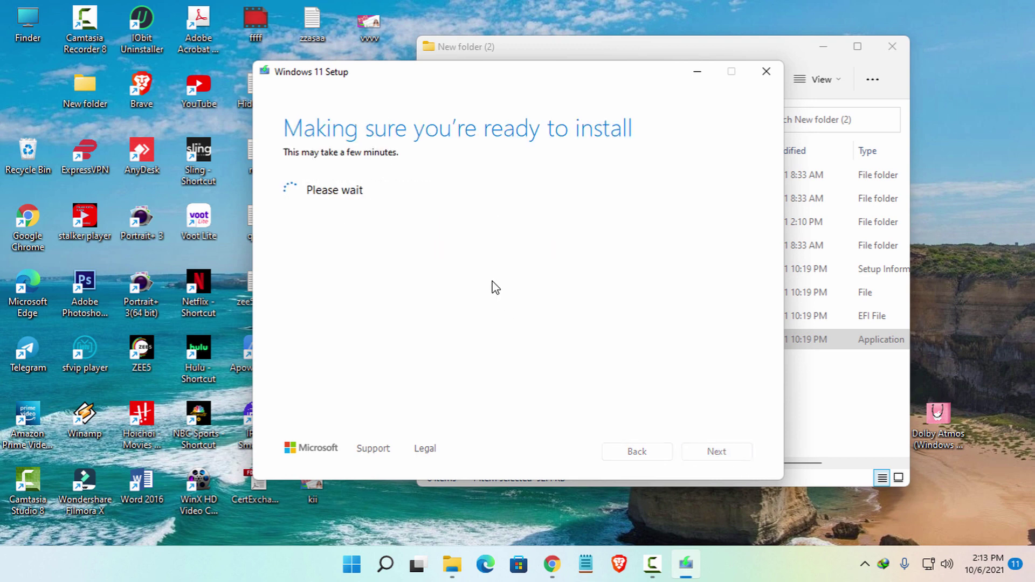